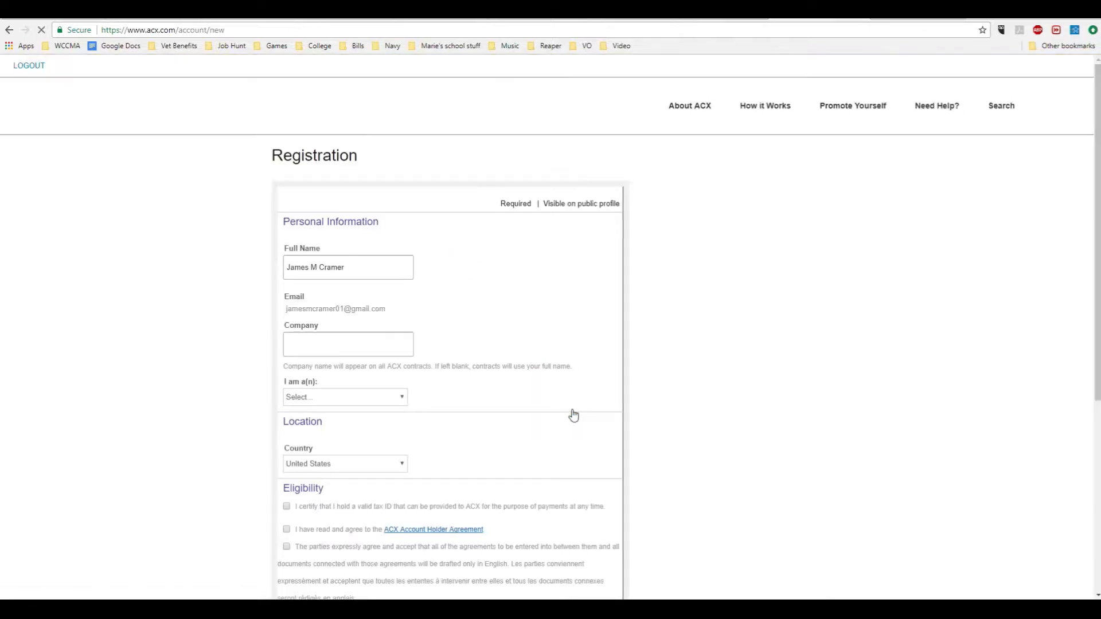
Review the registration form and choose Narrator as the account type.
{"action": "scroll", "coordinate": [538, 362], "scroll_direction": "down", "scroll_amount": 1}
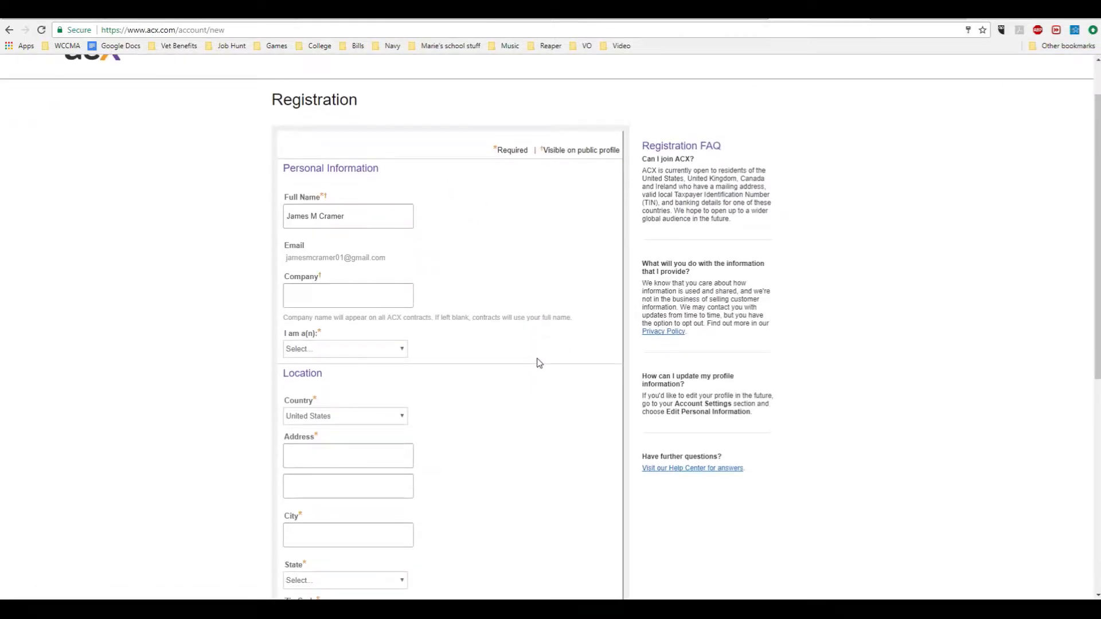
{"action": "scroll", "coordinate": [538, 362], "scroll_direction": "down", "scroll_amount": 2}
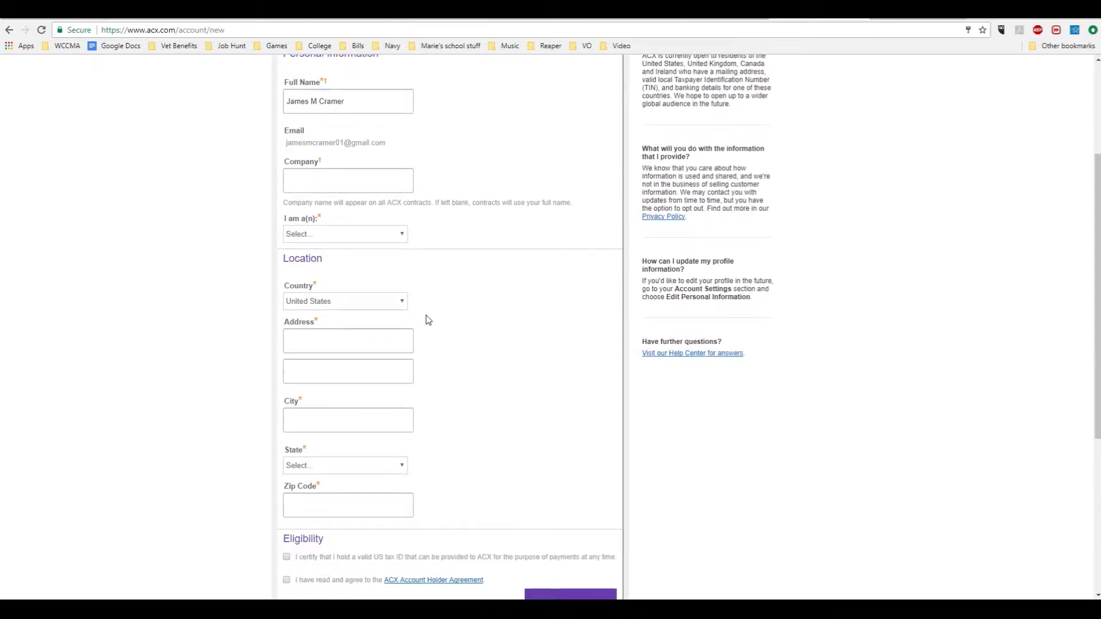
{"action": "scroll", "coordinate": [428, 321], "scroll_direction": "down", "scroll_amount": 2}
{"action": "scroll", "coordinate": [434, 373], "scroll_direction": "up", "scroll_amount": 1}
{"action": "scroll", "coordinate": [434, 373], "scroll_direction": "up", "scroll_amount": 4}
{"action": "left_click", "coordinate": [387, 349]}
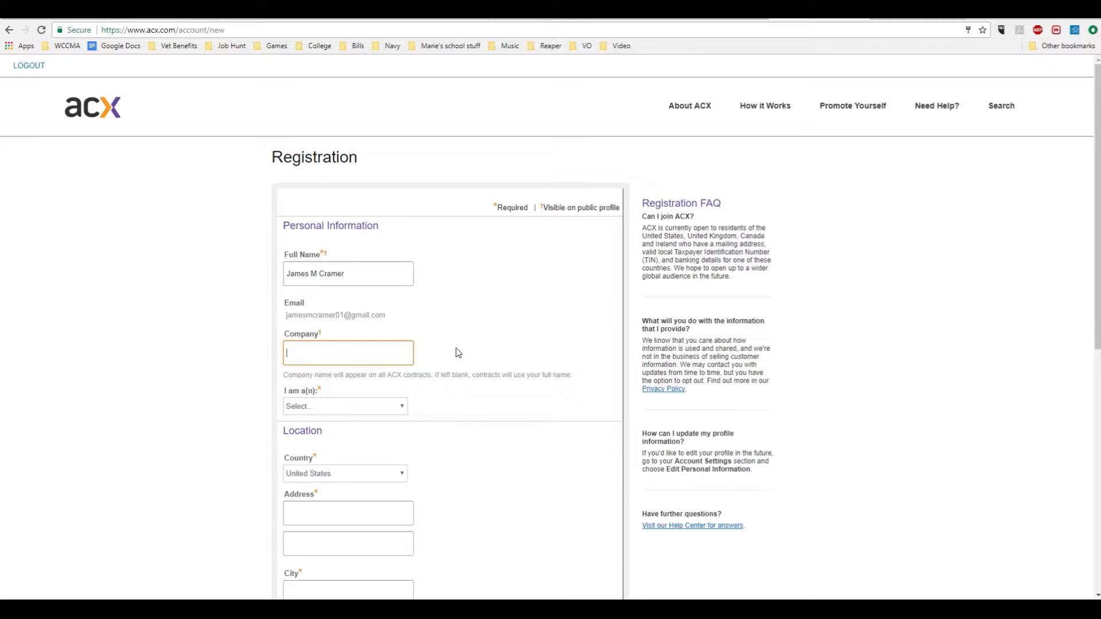
{"action": "scroll", "coordinate": [458, 352], "scroll_direction": "down", "scroll_amount": 1}
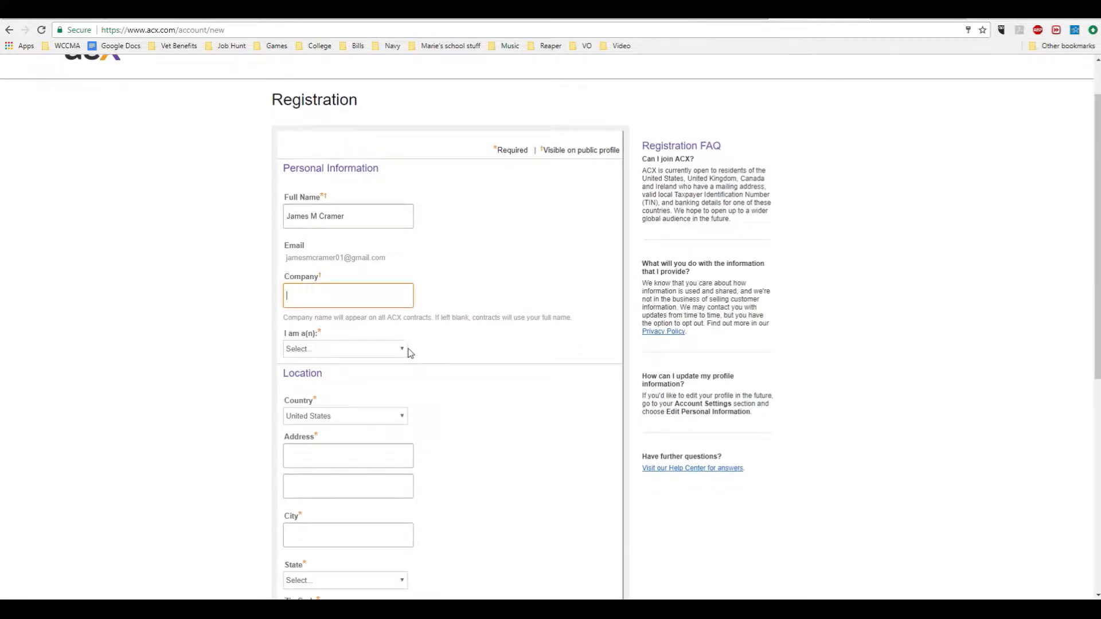
{"action": "left_click", "coordinate": [384, 351]}
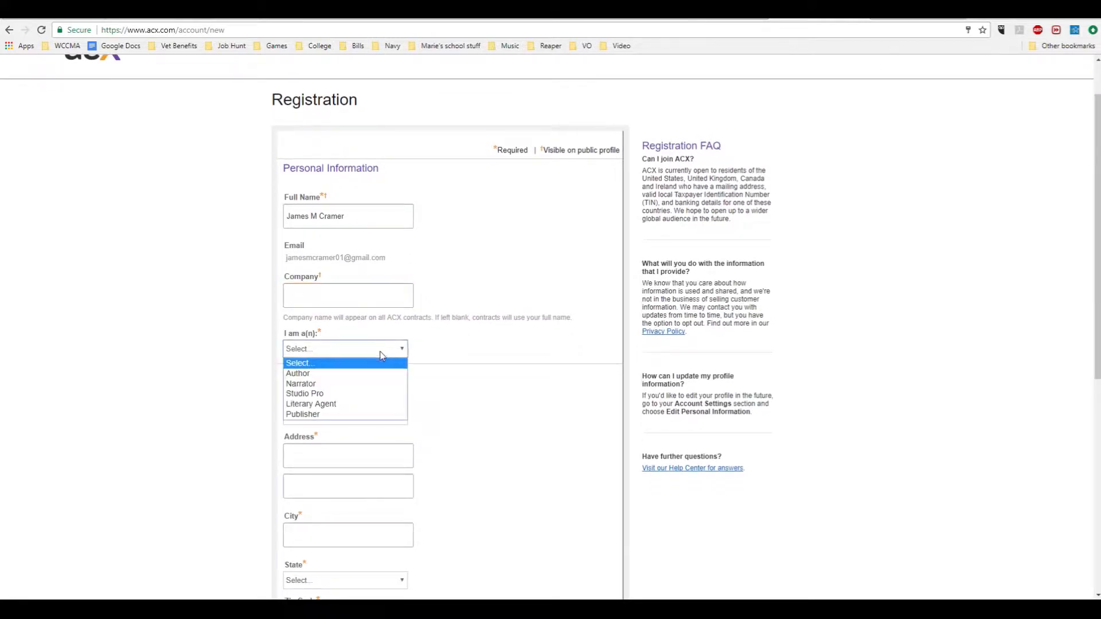
{"action": "left_click", "coordinate": [369, 384]}
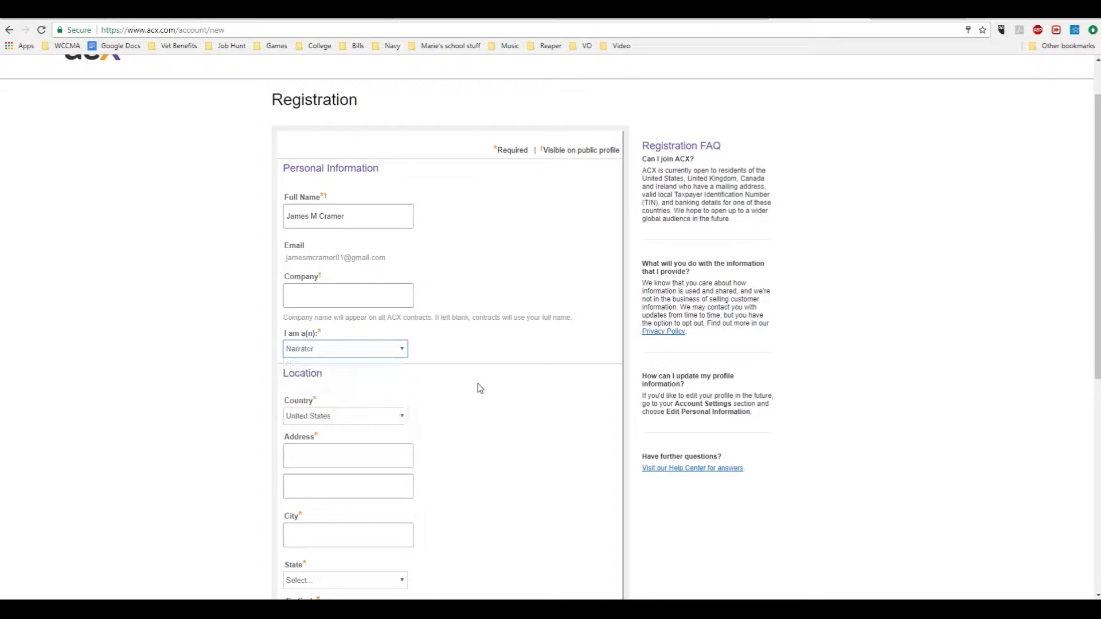
Submit the registration and choose to create a profile.
{"action": "scroll", "coordinate": [480, 388], "scroll_direction": "down", "scroll_amount": 3}
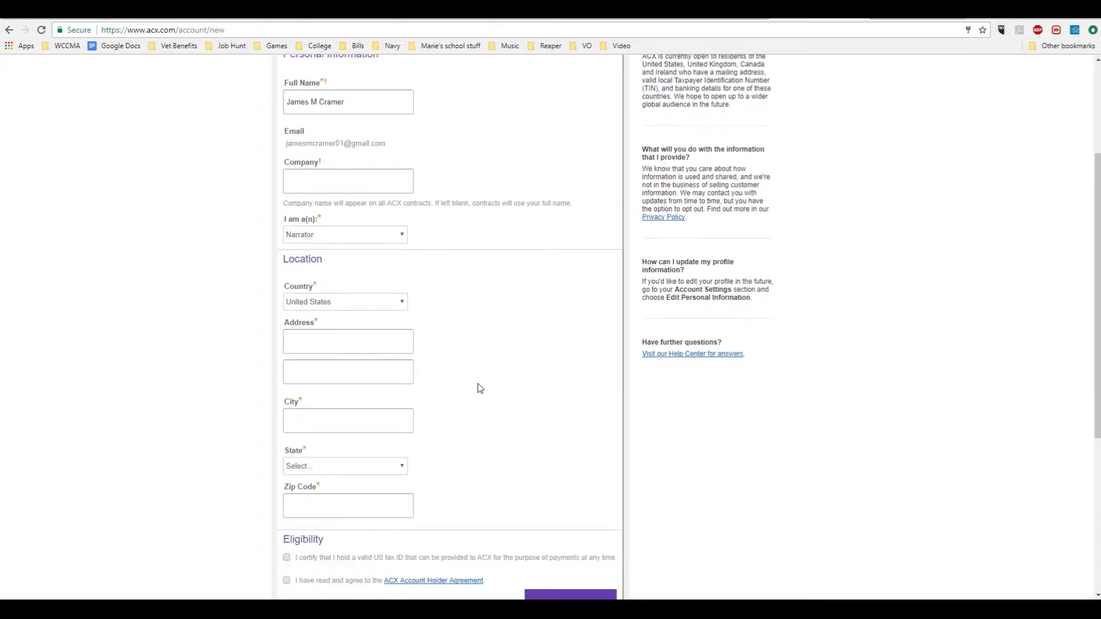
{"action": "left_click", "coordinate": [402, 290]}
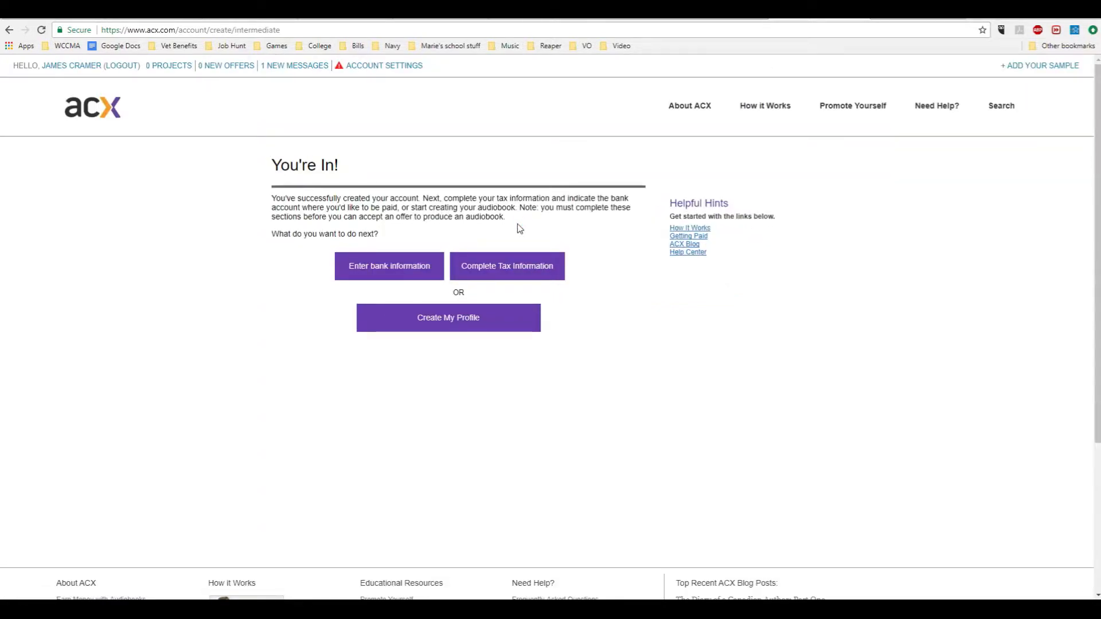
{"action": "left_click", "coordinate": [477, 319]}
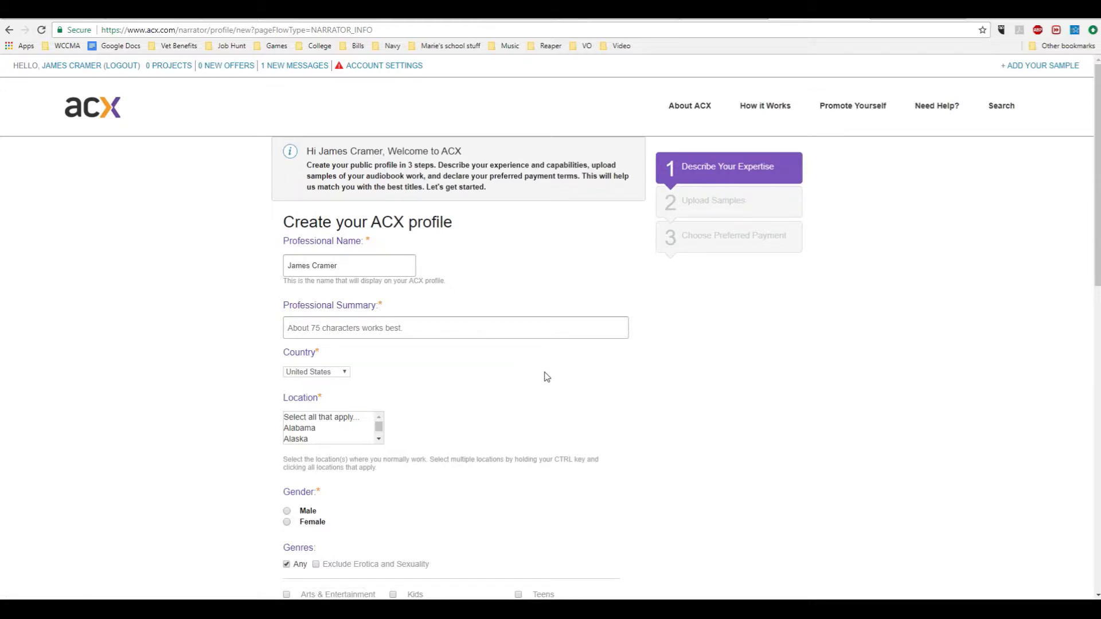
Enter "Blah with a bit of professional blah" as the professional summary.
{"action": "scroll", "coordinate": [547, 376], "scroll_direction": "down", "scroll_amount": 1}
{"action": "left_click", "coordinate": [469, 274]}
{"action": "type", "text": "Bla"}
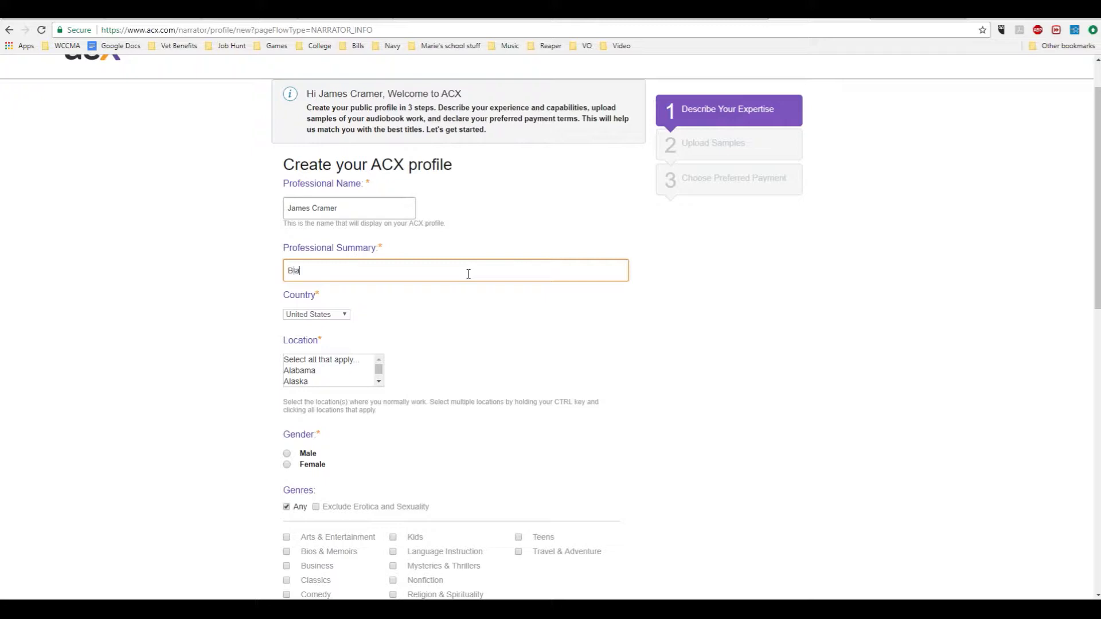
{"action": "type", "text": "h with a bit of professional blah"}
Set the location to California and the gender to Male.
{"action": "scroll", "coordinate": [437, 318], "scroll_direction": "down", "scroll_amount": 1}
{"action": "scroll", "coordinate": [437, 318], "scroll_direction": "down", "scroll_amount": 1}
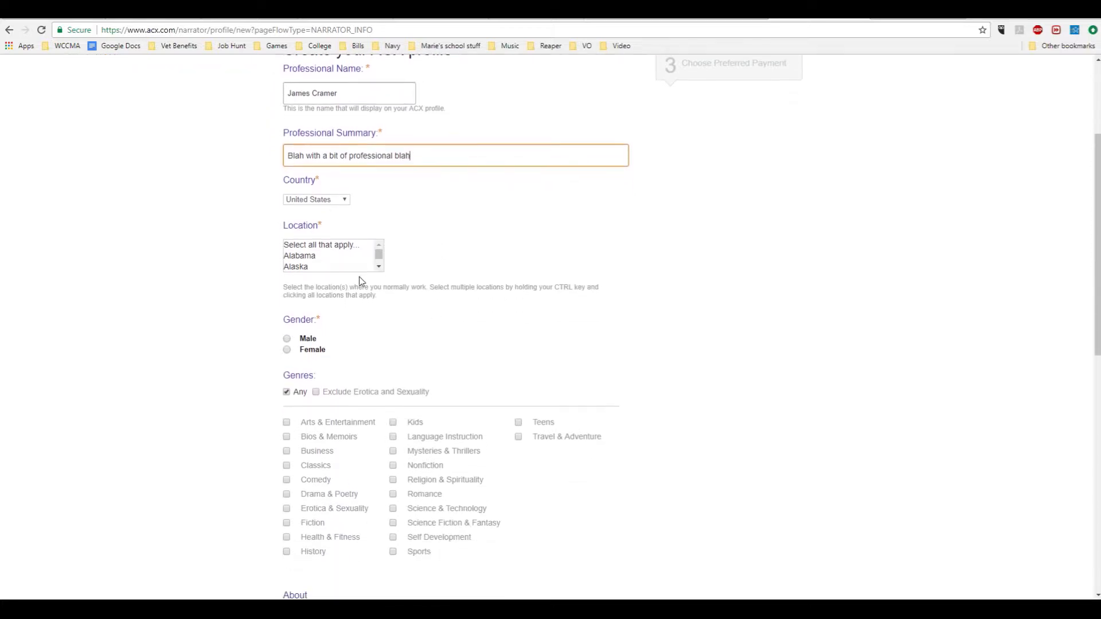
{"action": "left_click", "coordinate": [379, 266]}
{"action": "left_click", "coordinate": [379, 267]}
{"action": "left_click", "coordinate": [379, 266]}
{"action": "left_click", "coordinate": [346, 256]}
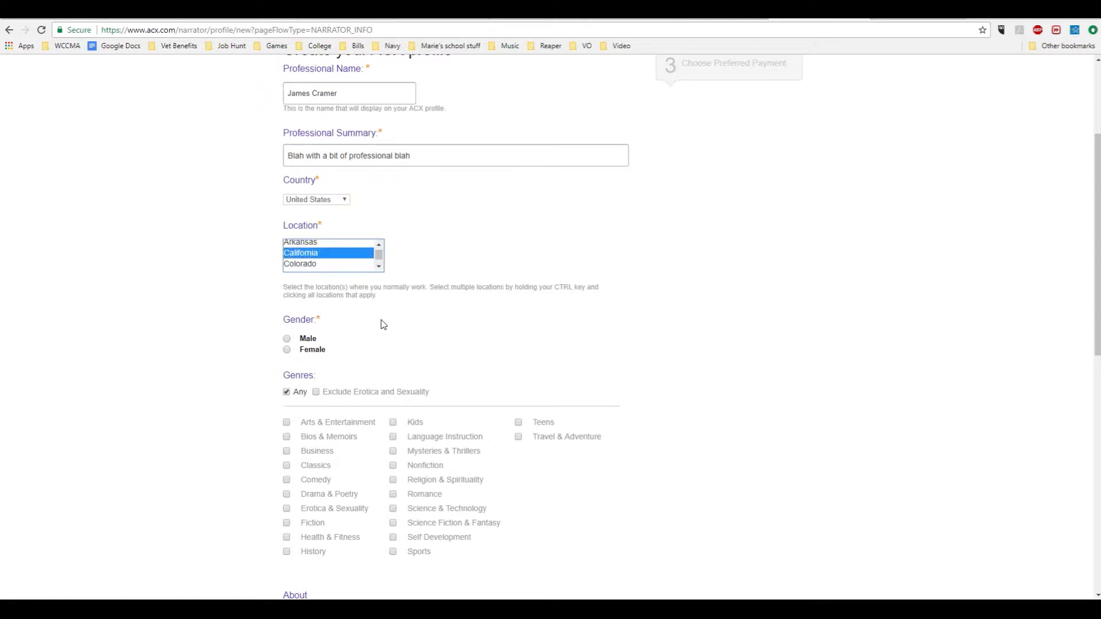
{"action": "left_click", "coordinate": [287, 338]}
Exclude Erotica and Sexuality from the genres.
{"action": "scroll", "coordinate": [433, 343], "scroll_direction": "down", "scroll_amount": 1}
{"action": "scroll", "coordinate": [433, 342], "scroll_direction": "down", "scroll_amount": 1}
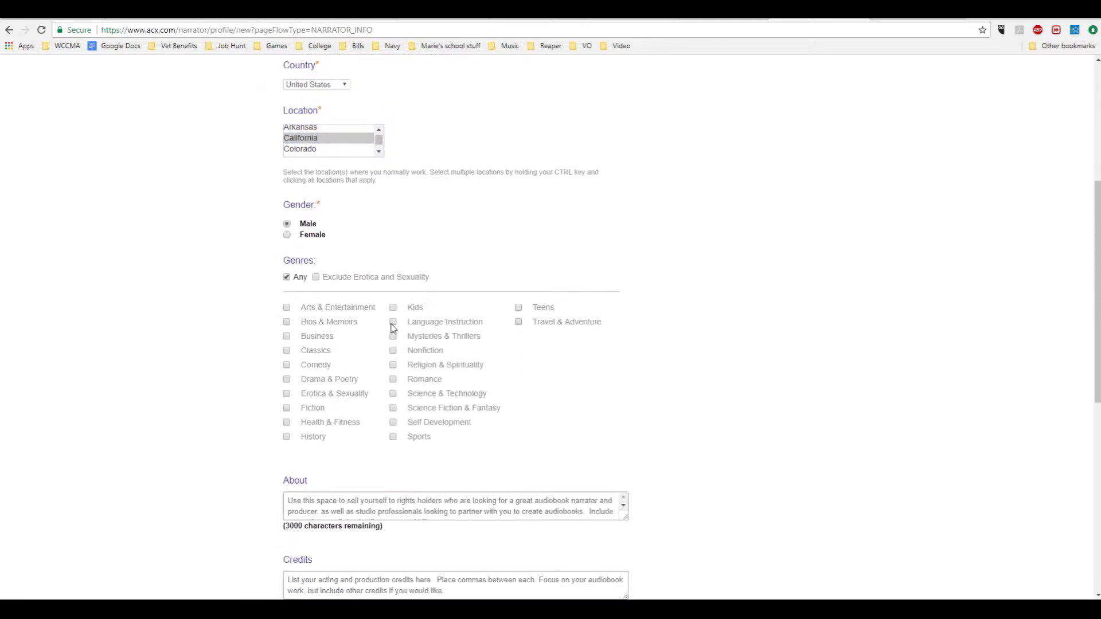
{"action": "left_click", "coordinate": [317, 277]}
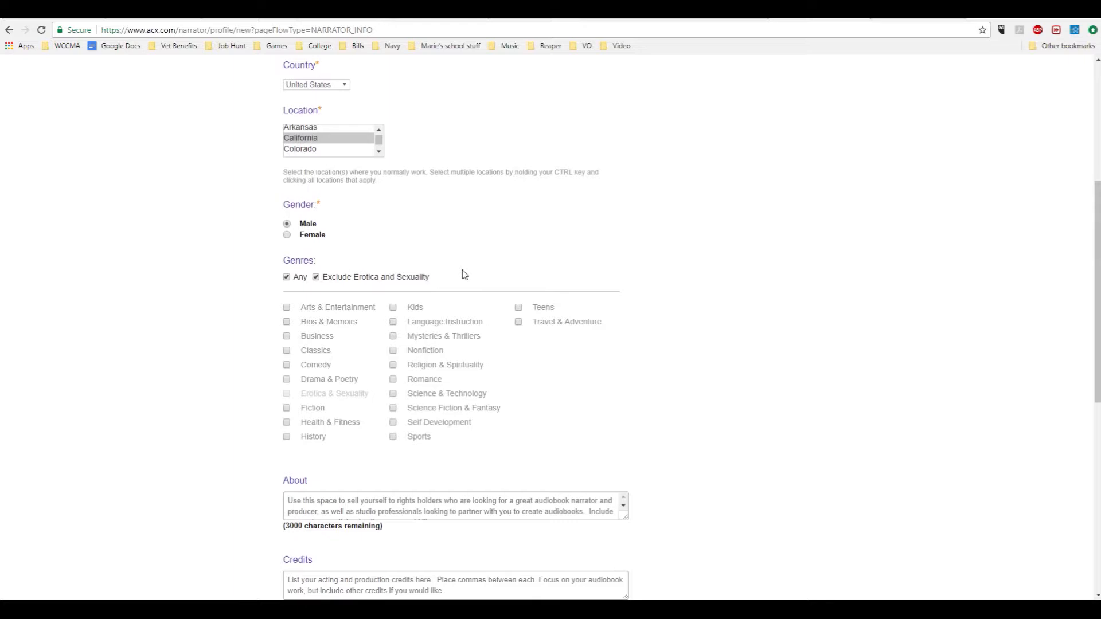
Continue past the profile details and skip the sample upload step.
{"action": "scroll", "coordinate": [462, 270], "scroll_direction": "down", "scroll_amount": 4}
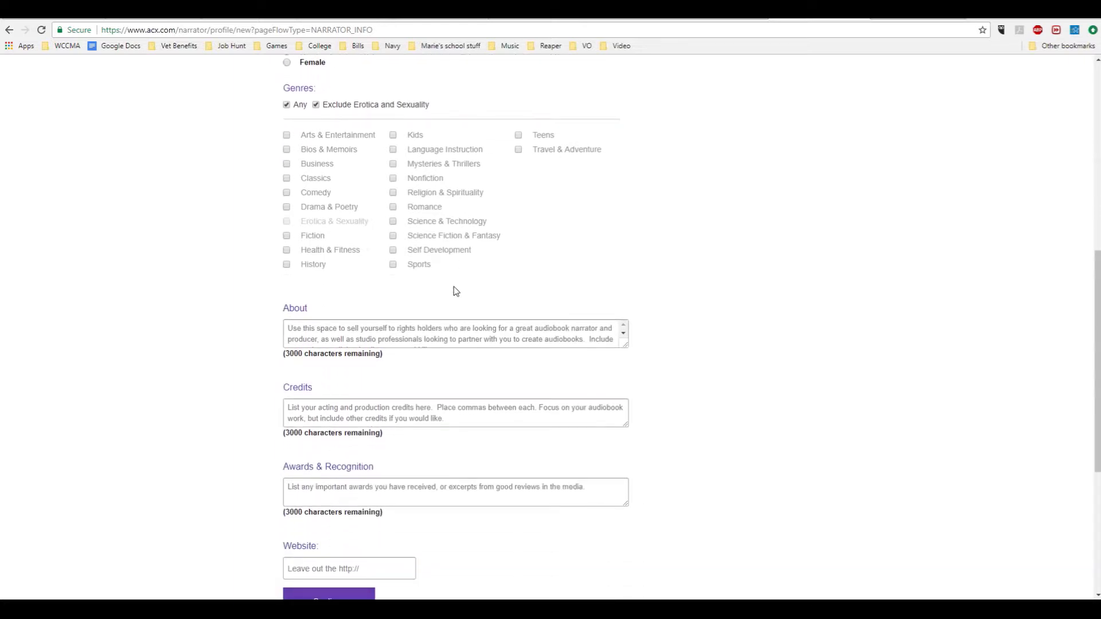
{"action": "scroll", "coordinate": [671, 378], "scroll_direction": "down", "scroll_amount": 3}
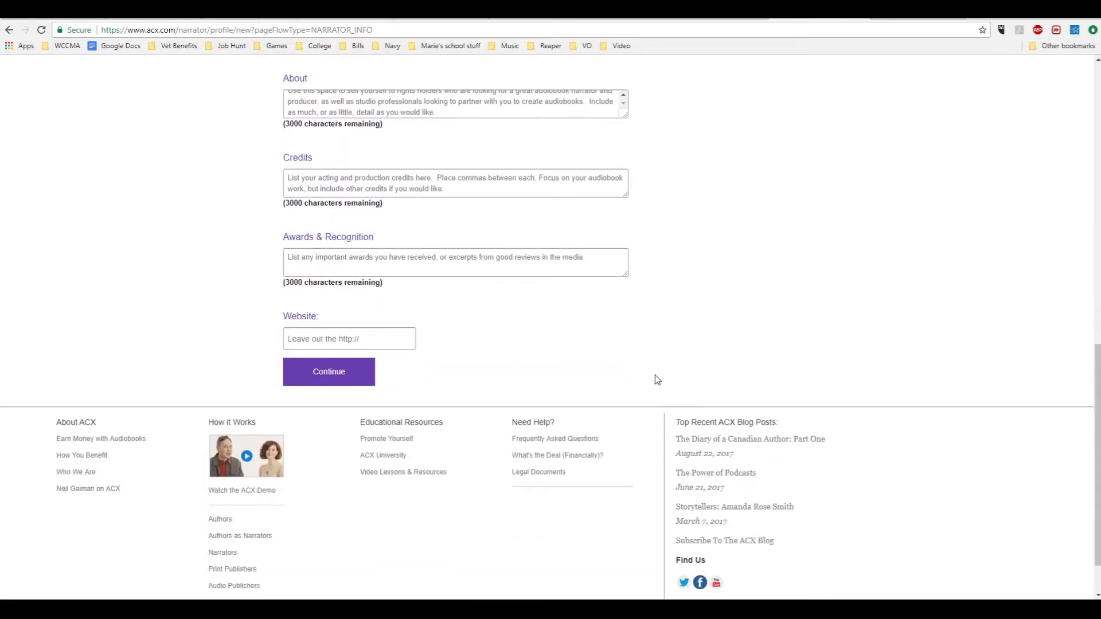
{"action": "left_click", "coordinate": [352, 375]}
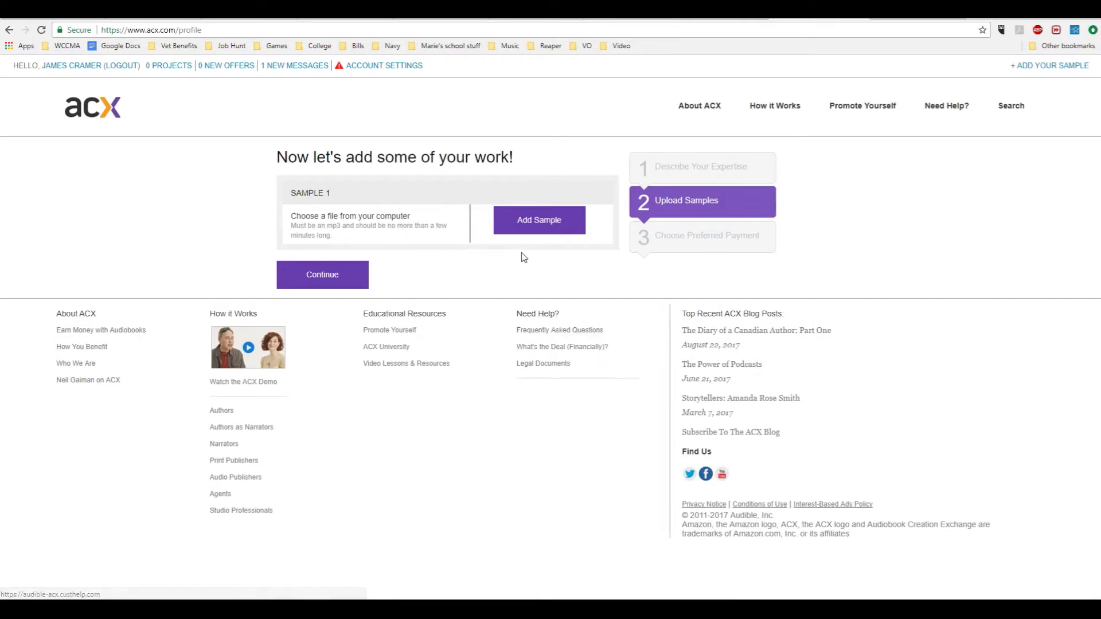
{"action": "left_click", "coordinate": [333, 274]}
{"action": "left_click", "coordinate": [333, 274]}
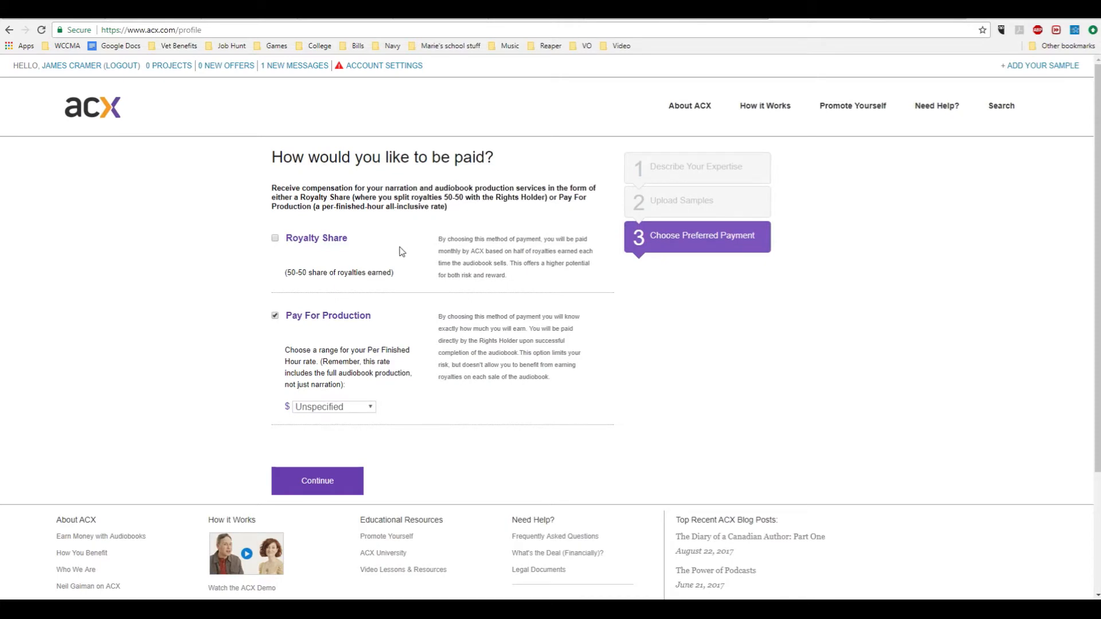
Select Royalty Share as well as a $0-$50 PFH rate for Pay For Production and continue.
{"action": "left_click", "coordinate": [274, 239]}
{"action": "left_click", "coordinate": [370, 408]}
{"action": "left_click", "coordinate": [362, 430]}
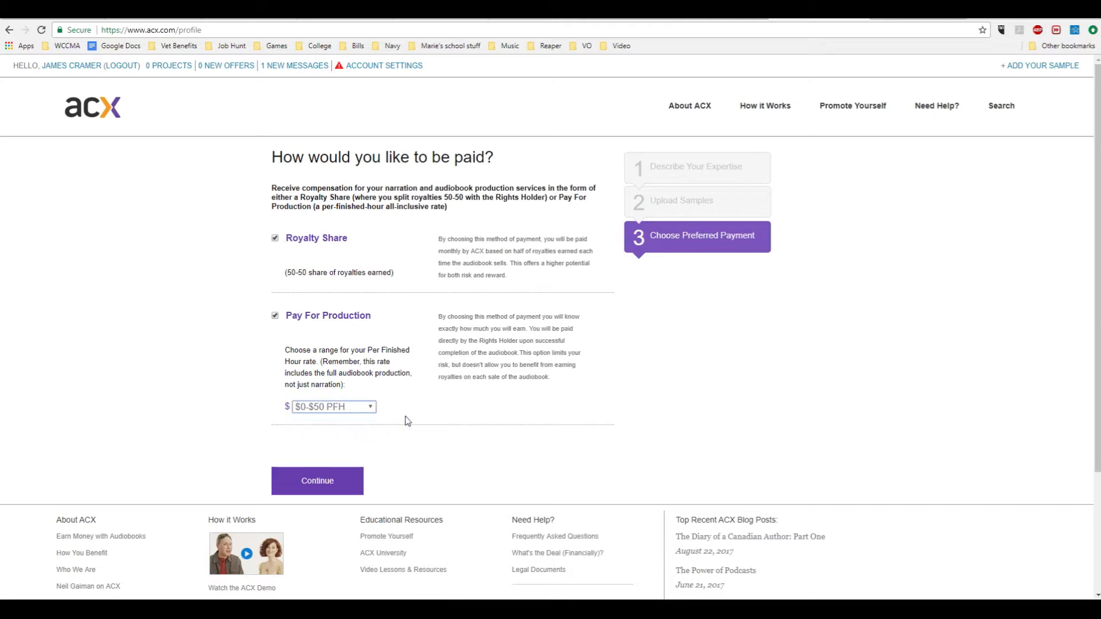
{"action": "left_click", "coordinate": [349, 484]}
{"action": "left_click", "coordinate": [349, 485]}
{"action": "left_click", "coordinate": [350, 485]}
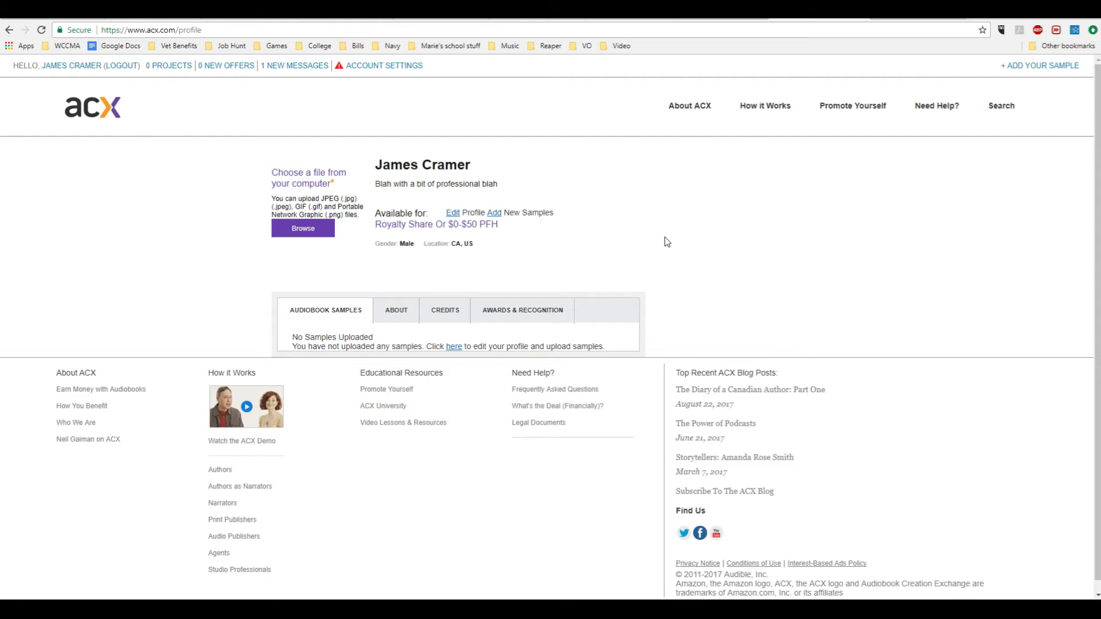
Open the welcome message from Audible ACX in the inbox.
{"action": "left_click", "coordinate": [306, 67]}
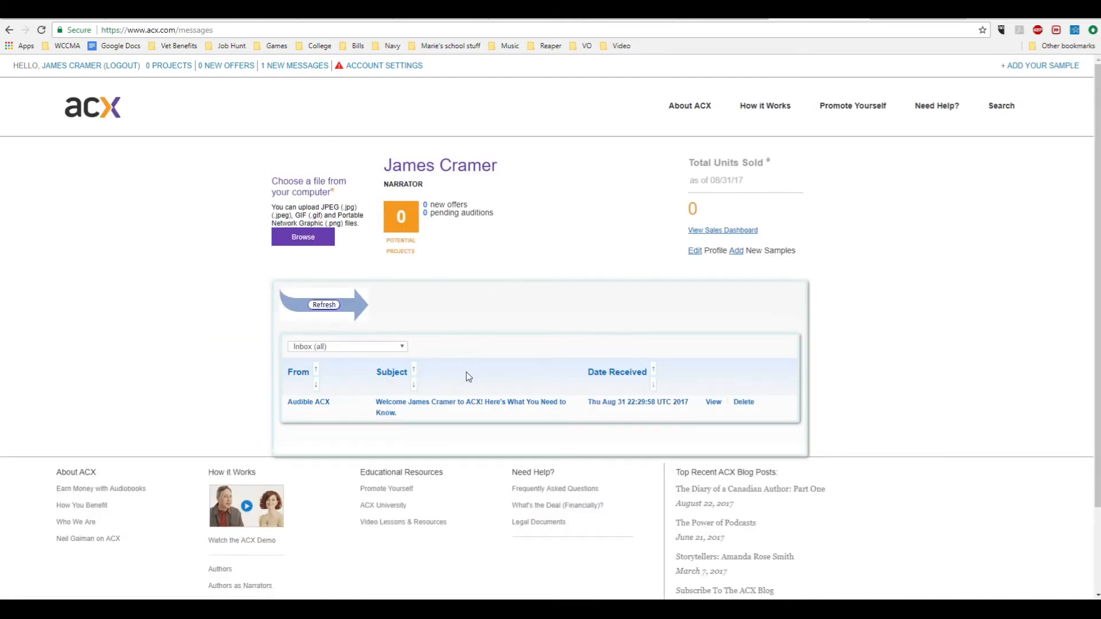
{"action": "left_click", "coordinate": [475, 403]}
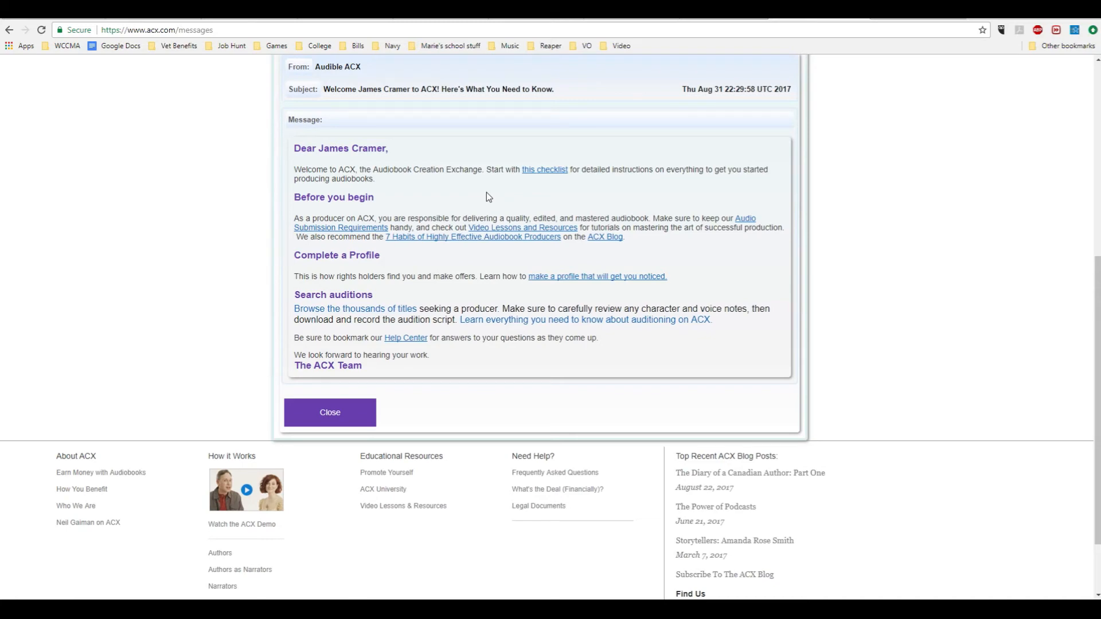
Search for titles accepting auditions.
{"action": "scroll", "coordinate": [486, 191], "scroll_direction": "up", "scroll_amount": 6}
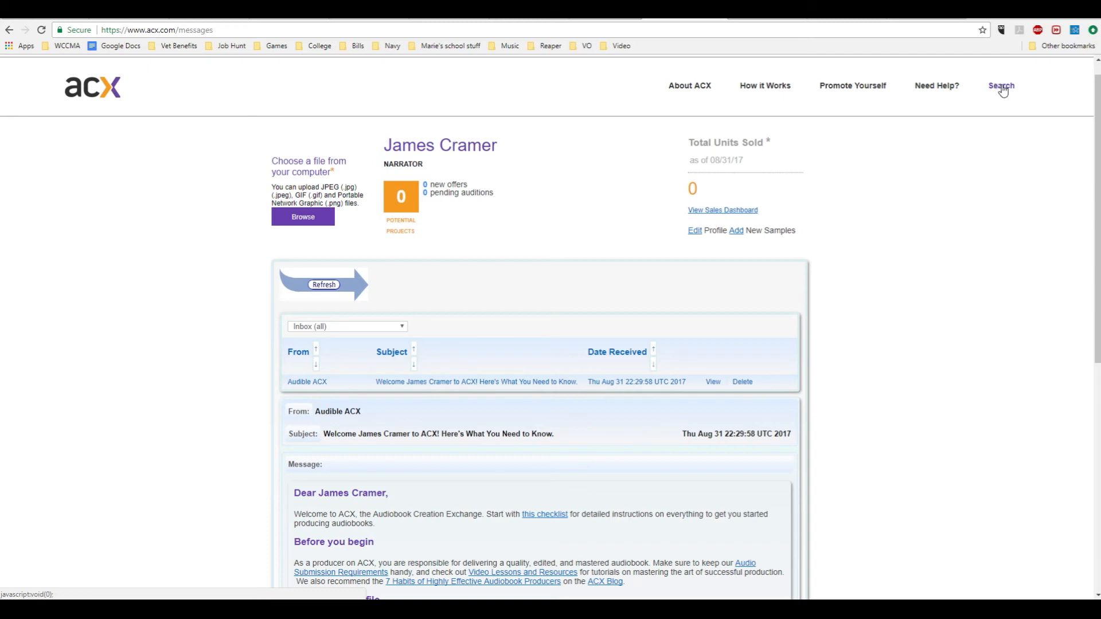
{"action": "mouse_move", "coordinate": [1004, 93]}
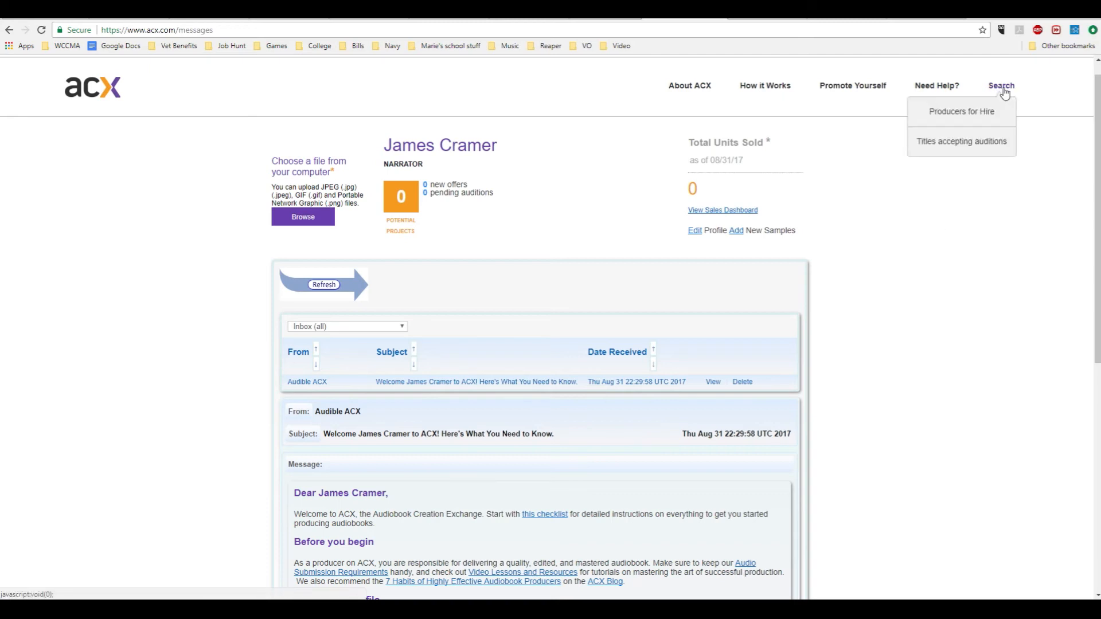
{"action": "left_click", "coordinate": [982, 144]}
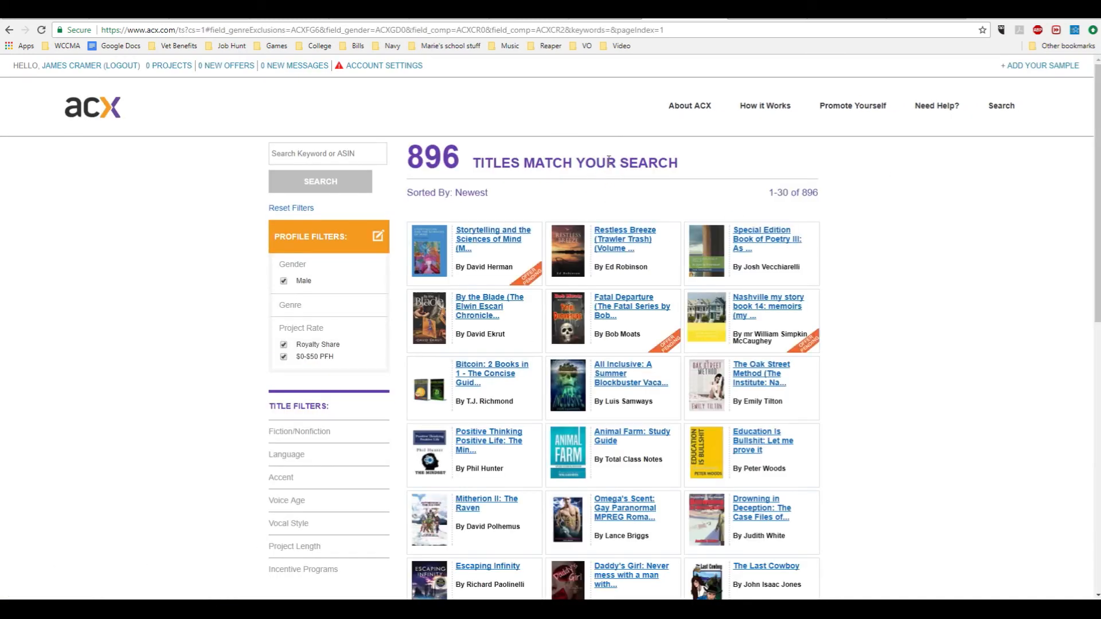
Remove the $0-$50 PFH project rate filter and browse the matching titles.
{"action": "scroll", "coordinate": [545, 189], "scroll_direction": "down", "scroll_amount": 1}
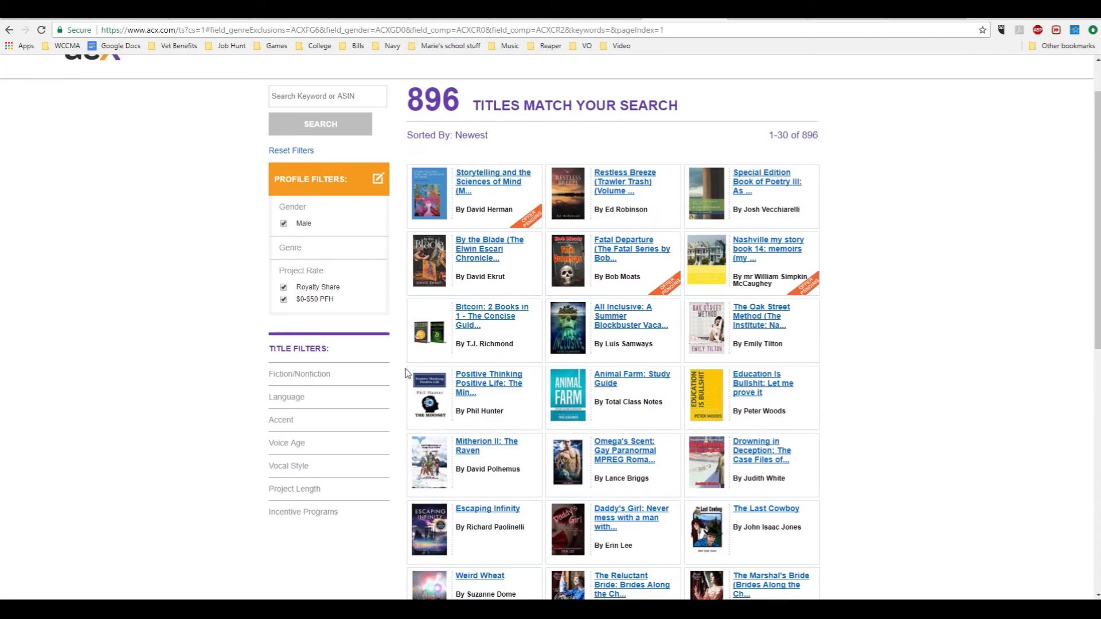
{"action": "left_click", "coordinate": [283, 298]}
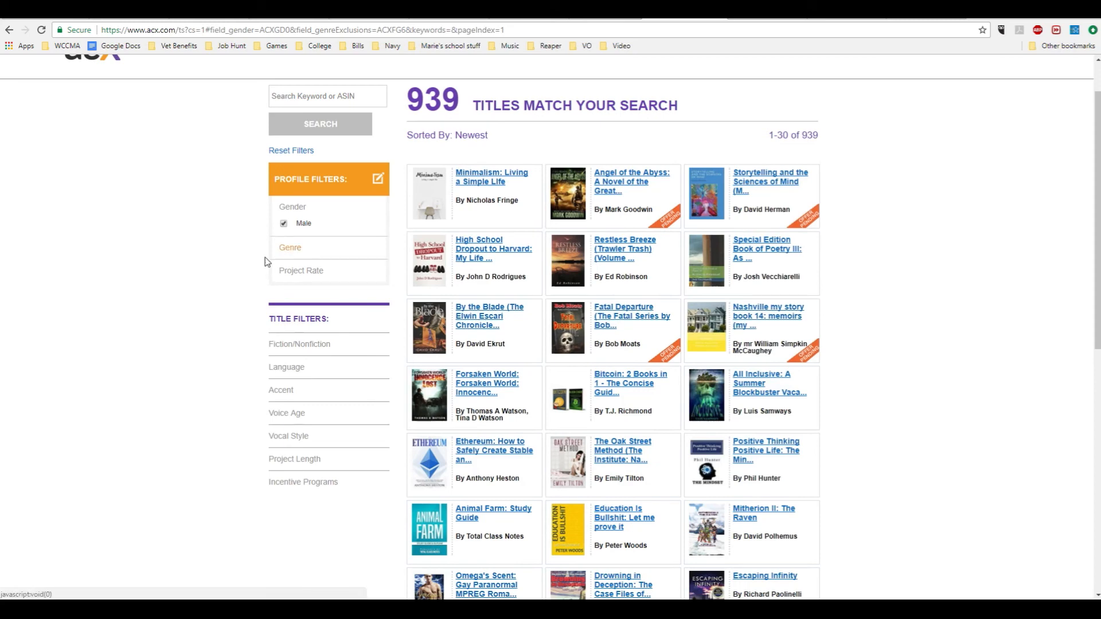
{"action": "scroll", "coordinate": [210, 277], "scroll_direction": "down", "scroll_amount": 1}
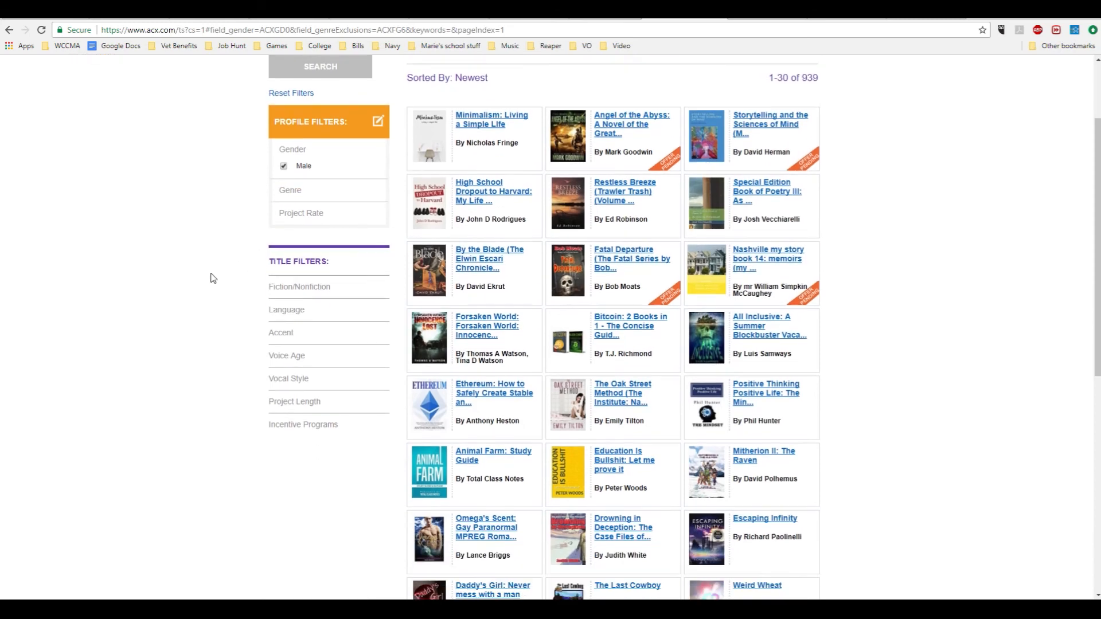
{"action": "scroll", "coordinate": [210, 278], "scroll_direction": "down", "scroll_amount": 4}
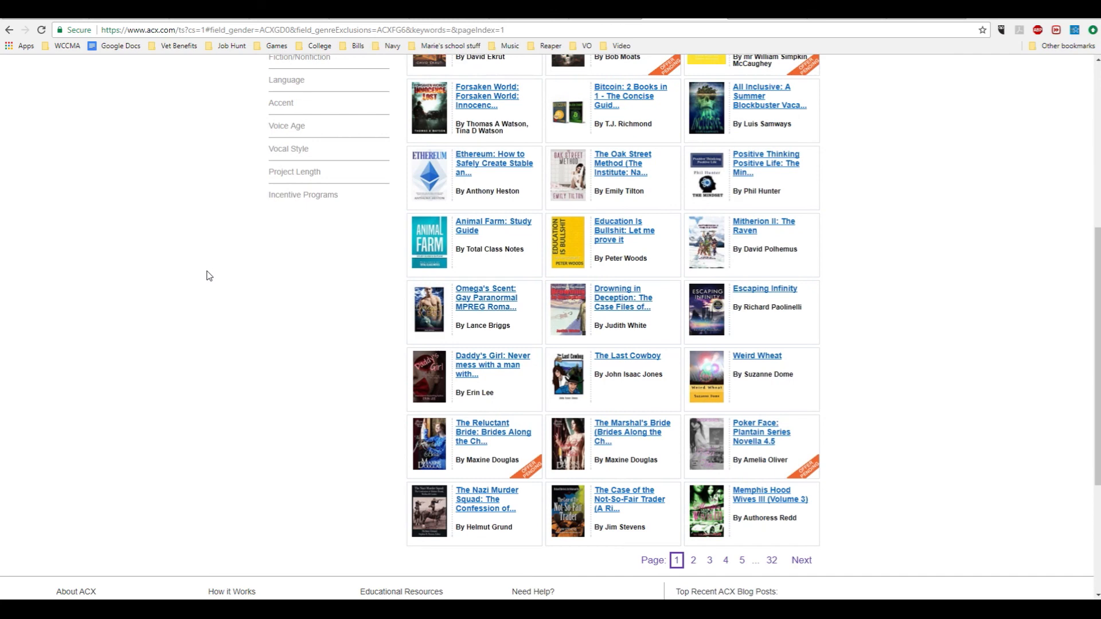
{"action": "scroll", "coordinate": [210, 277], "scroll_direction": "up", "scroll_amount": 6}
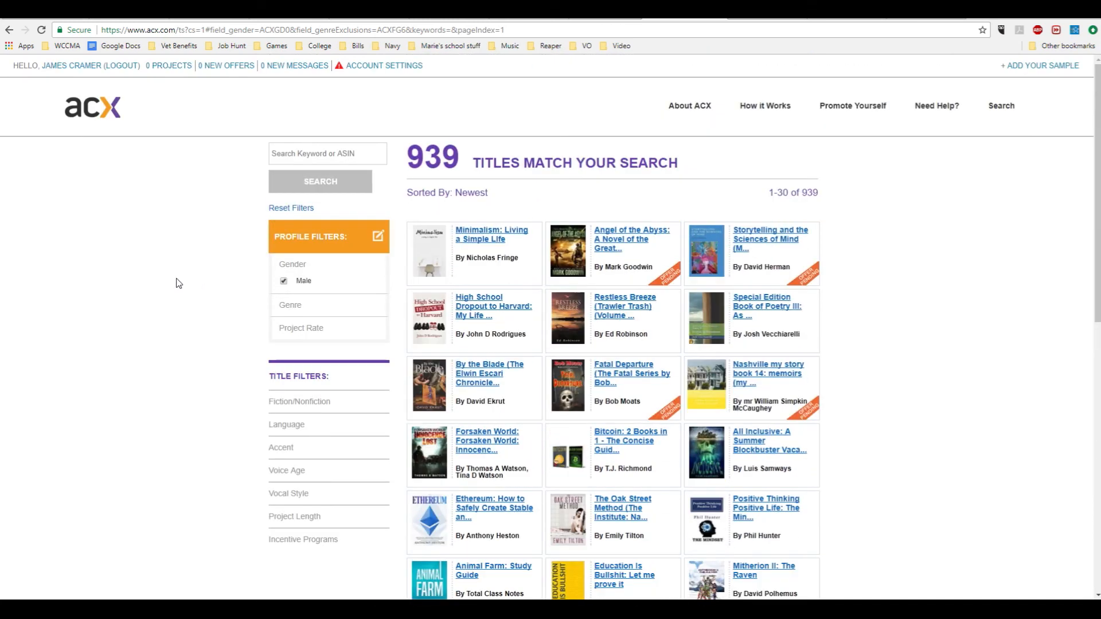